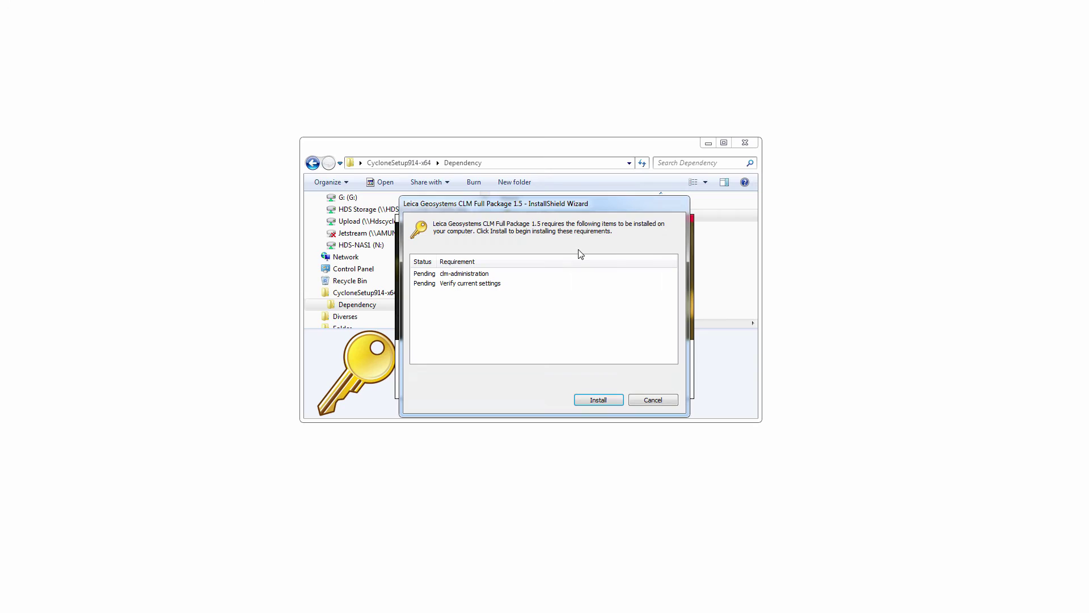
Install the required CLM components, then open the Dependency folder's CLM full installer menu
left_click(600, 399)
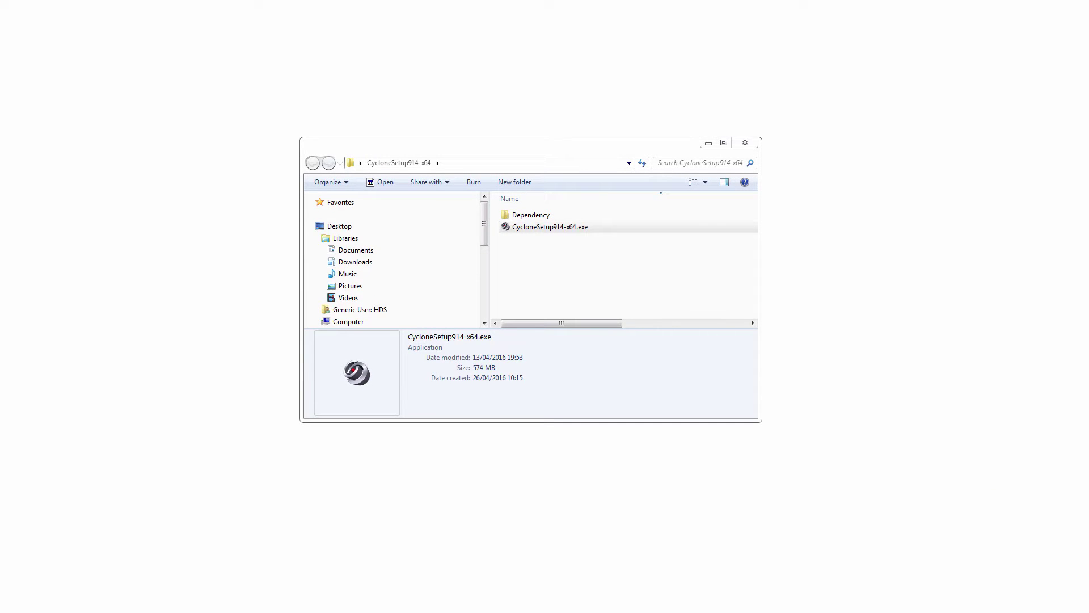
double_click(539, 215)
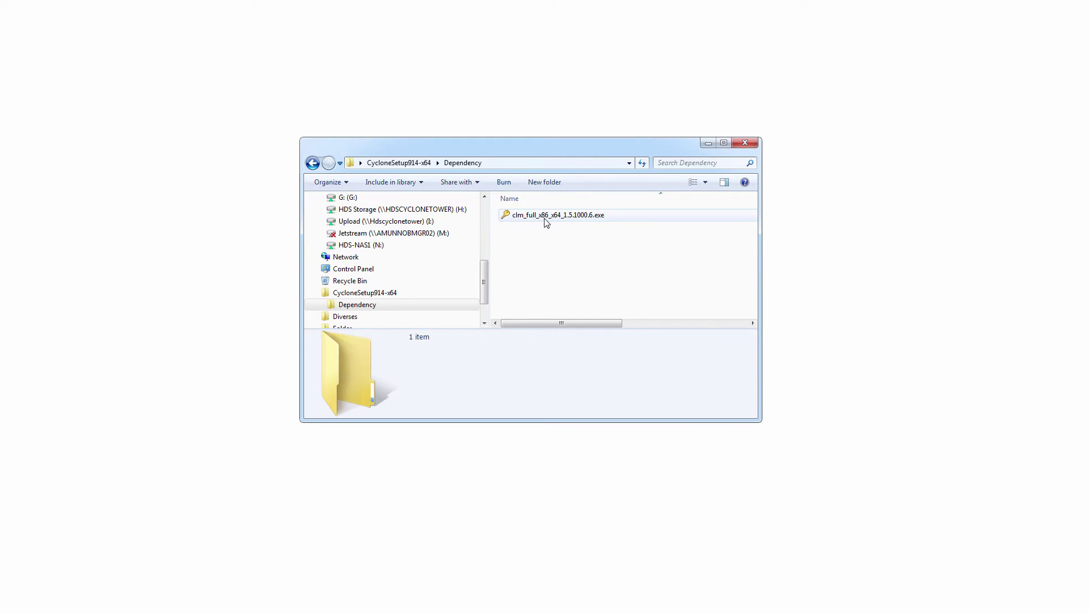
right_click(546, 222)
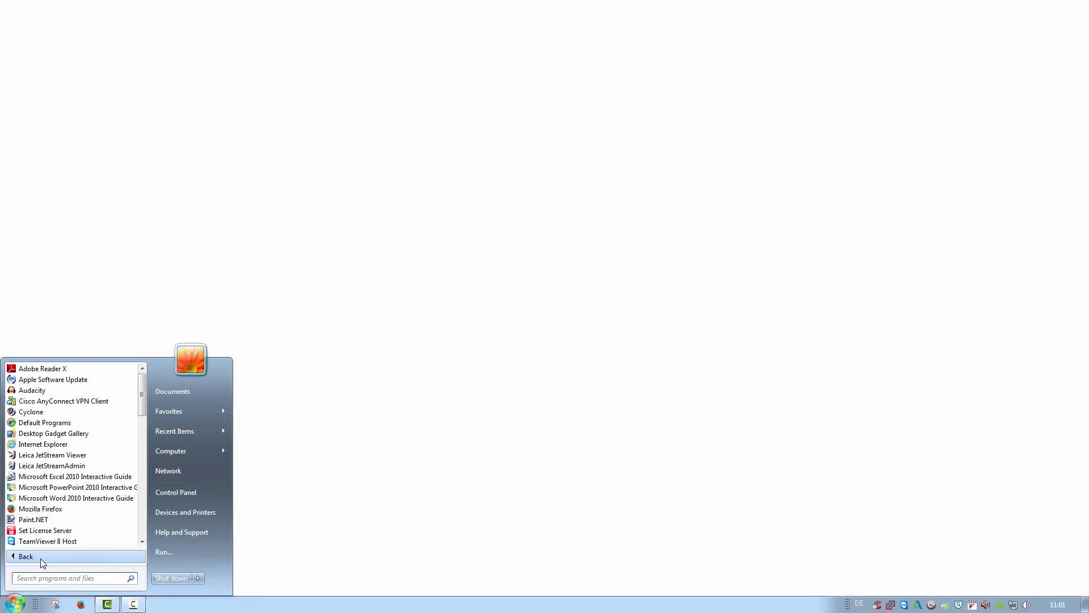
Launch CLM for Floating Licenses from Start > Leica Geosystems > Client License Manager
left_click(144, 509)
left_click(144, 509)
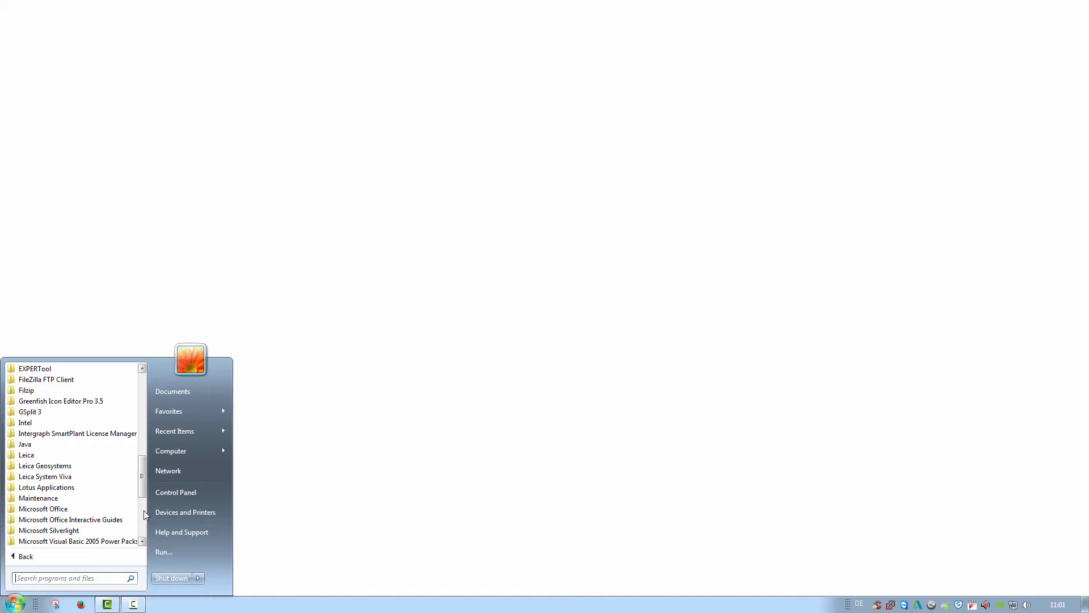
left_click(73, 467)
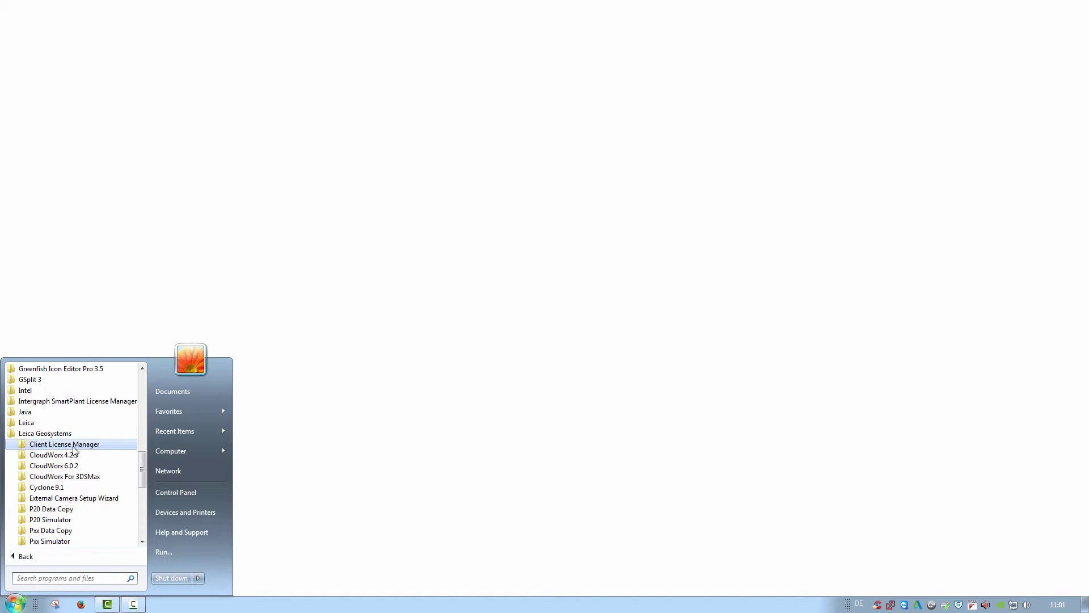
left_click(64, 444)
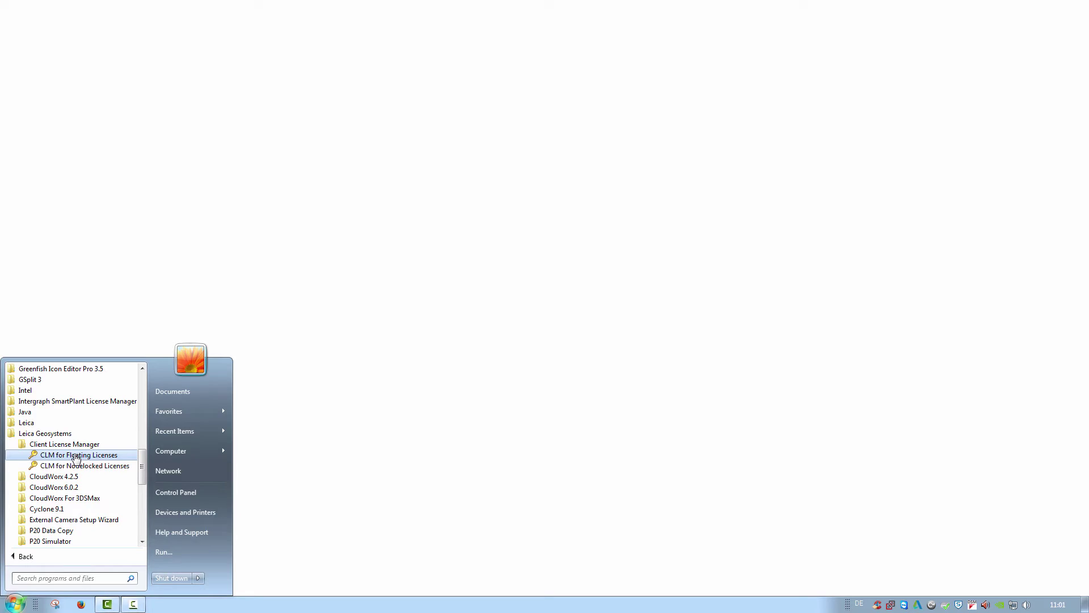
left_click(76, 455)
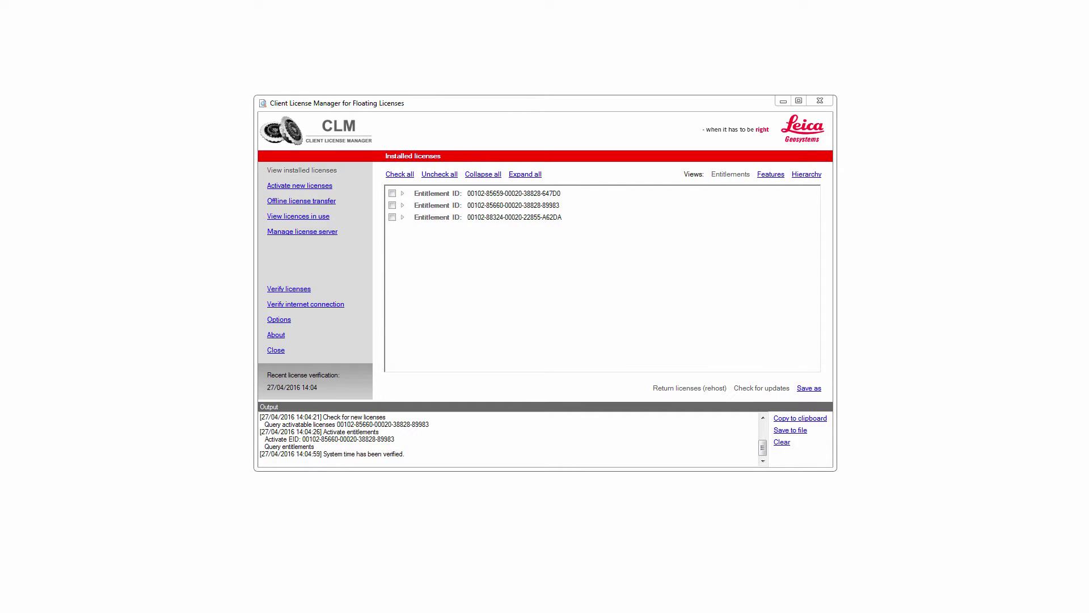
Expand the three entitlements to show Cyclone REGISTER, Cyclone PUBLISHER and CWorx AutoCAD Pro eval
left_click(402, 194)
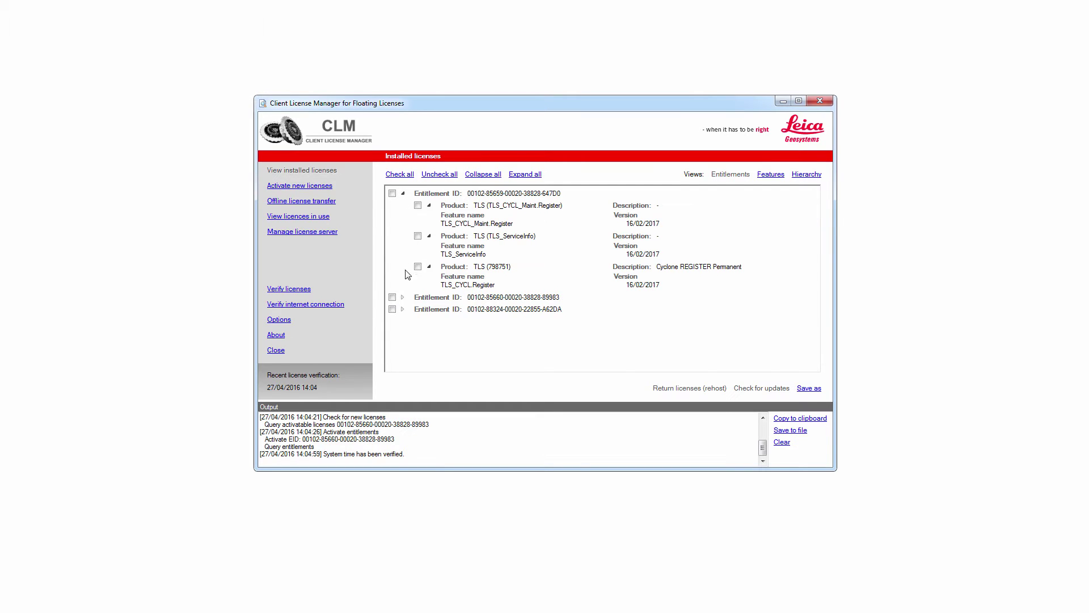
left_click(403, 297)
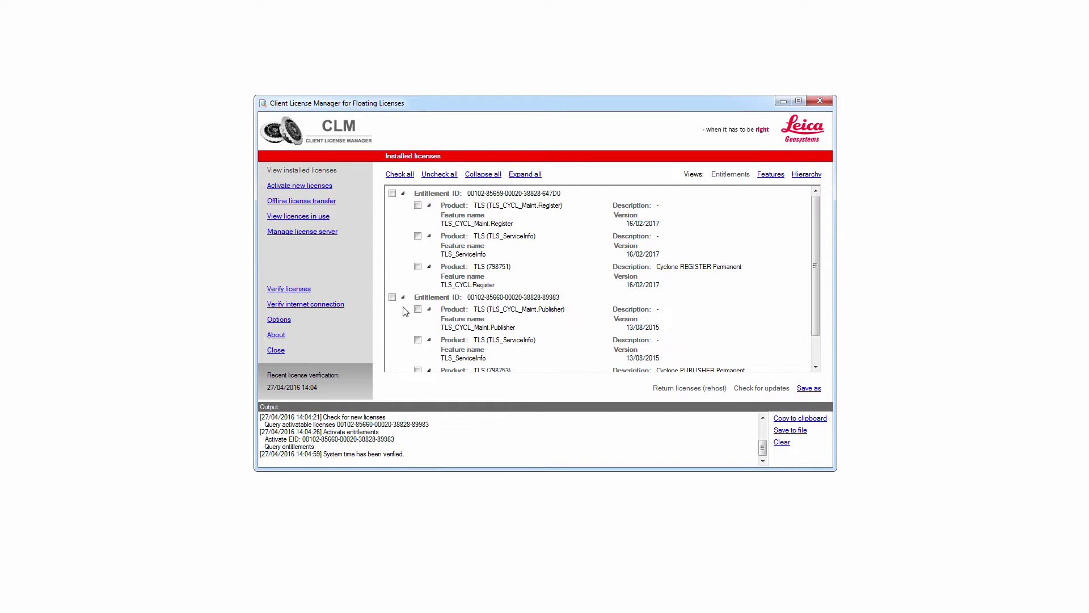
left_click_drag(815, 267, 812, 304)
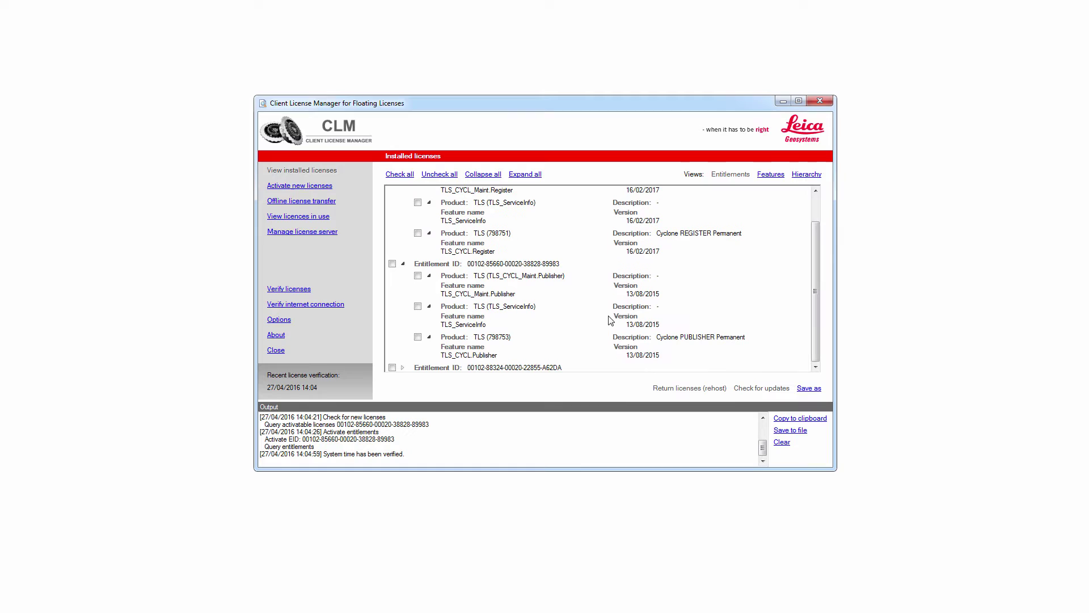
left_click(402, 367)
left_click(813, 338)
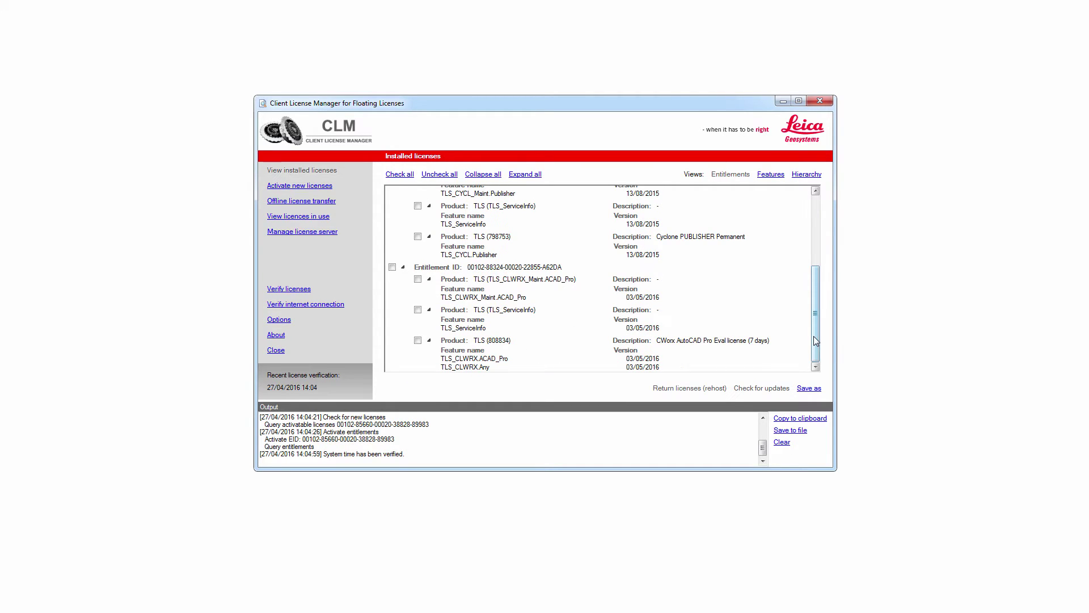
Switch the installed licenses list to the Features view
left_click(770, 174)
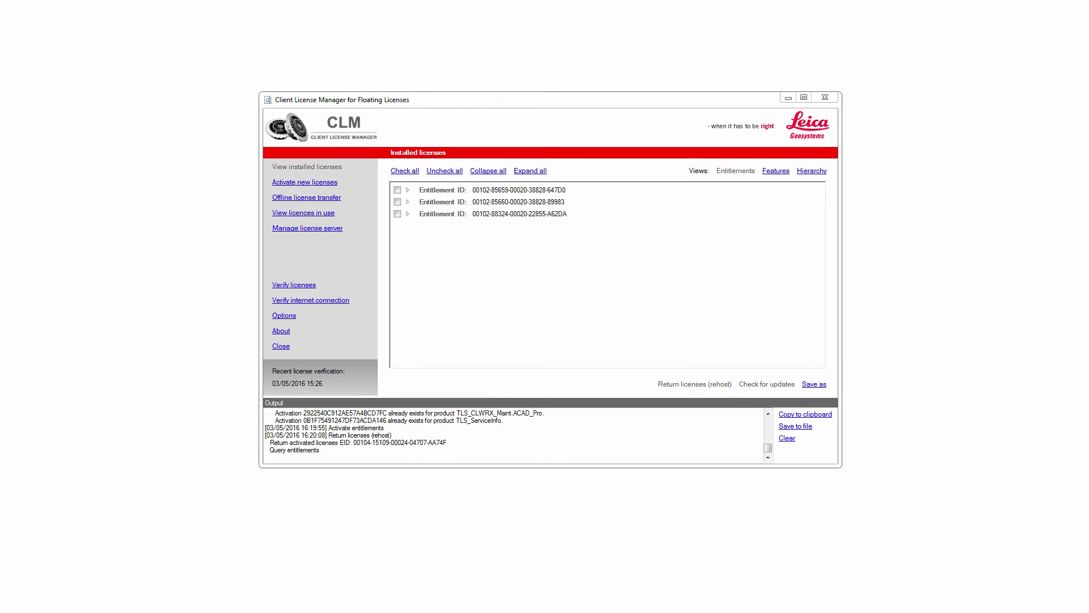
Paste the returned entitlement ID under Activate new licenses and check its activatable licenses
left_click(329, 182)
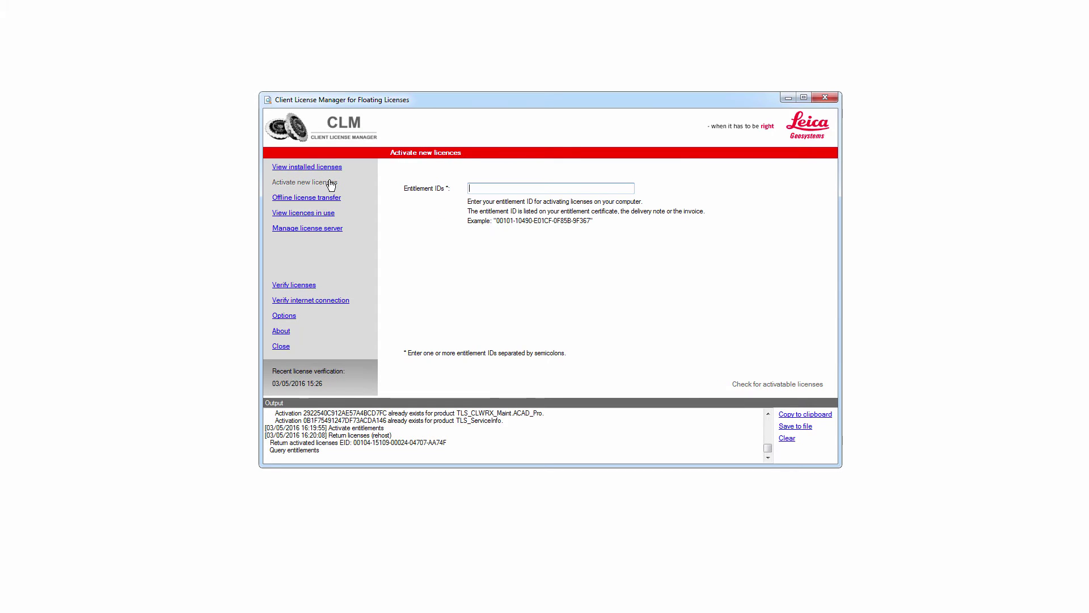
right_click(478, 187)
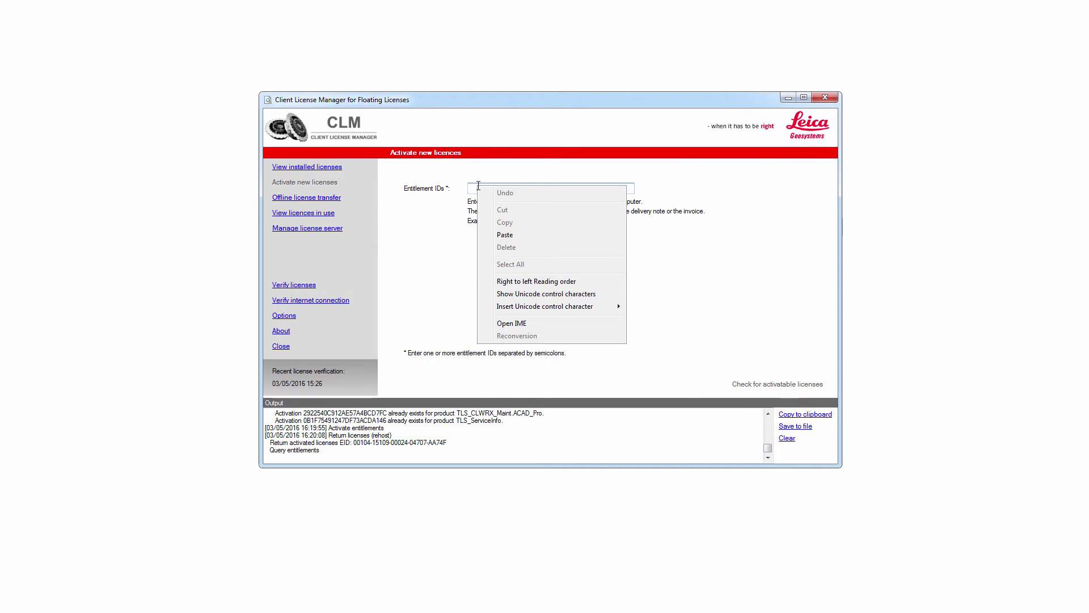
left_click(504, 235)
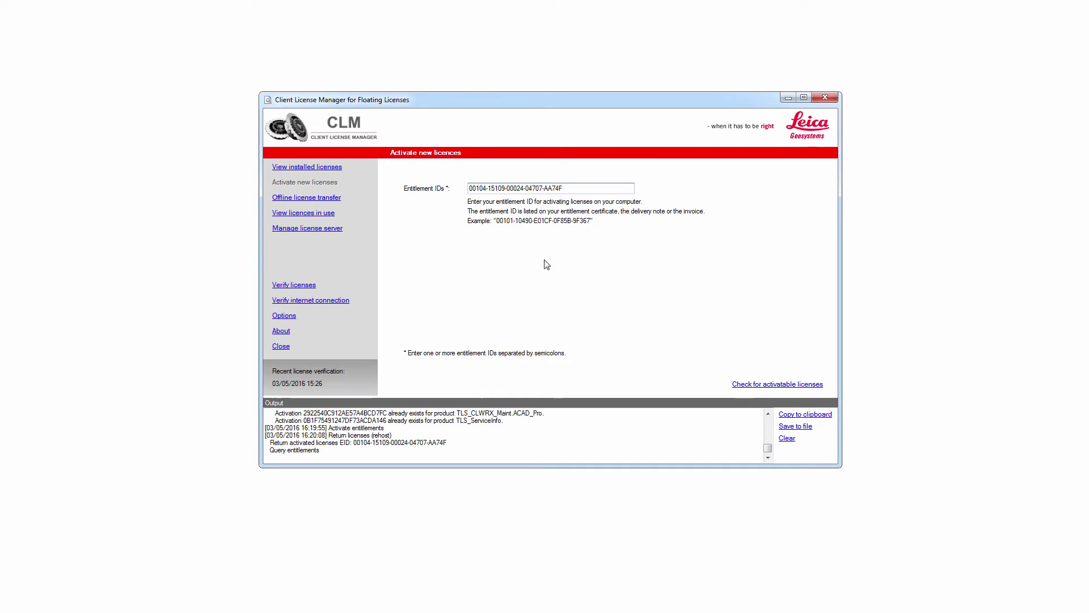
left_click(747, 385)
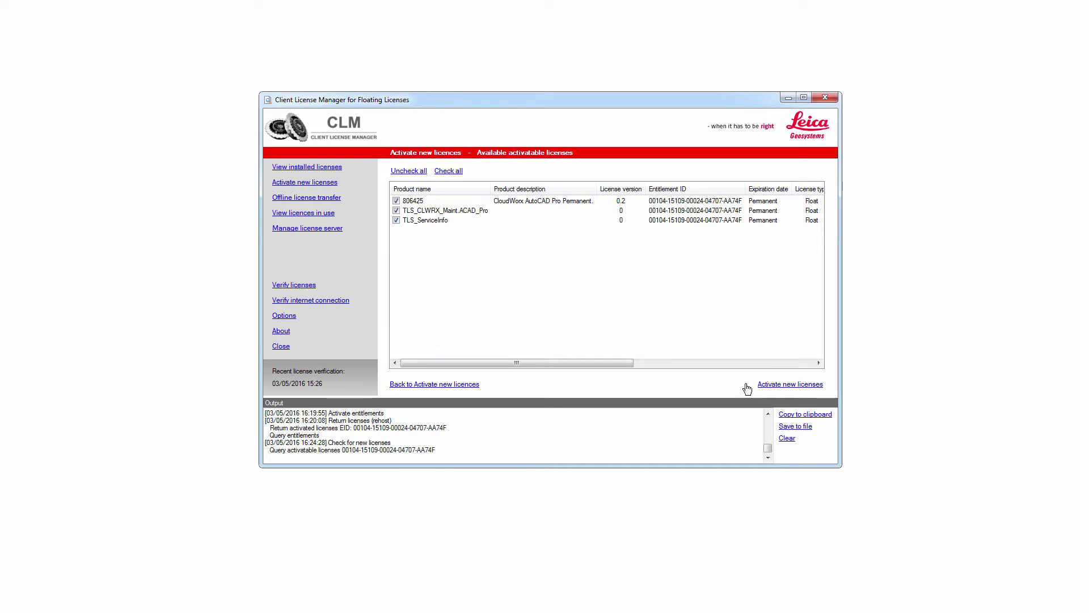
Activate the three checked CloudWorx entitlement licenses
left_click(770, 386)
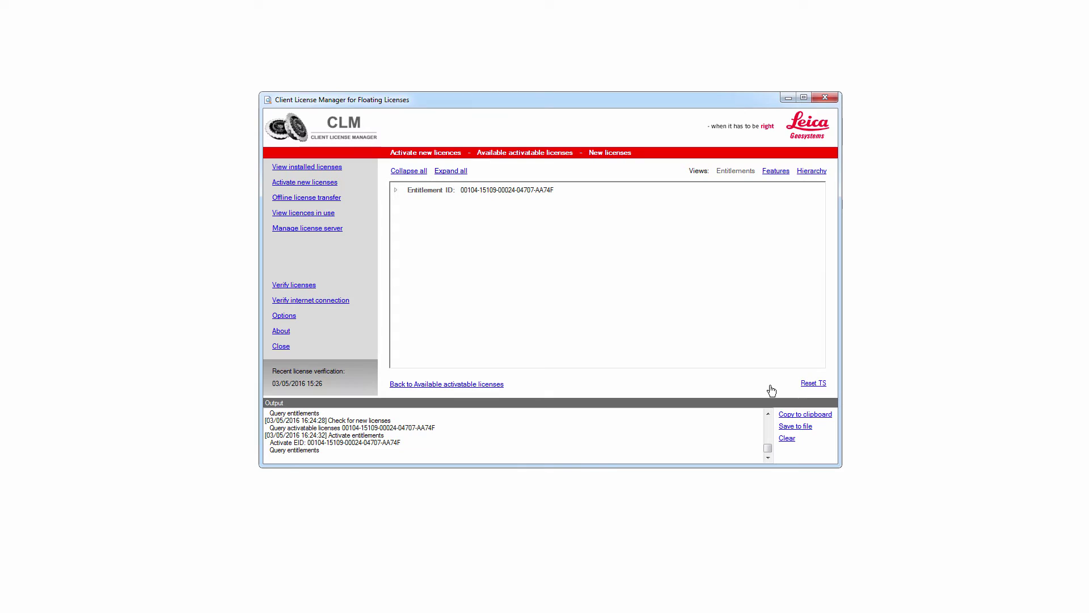
Show the installed licenses and expand the new CloudWorx entitlement to inspect its products
left_click(339, 171)
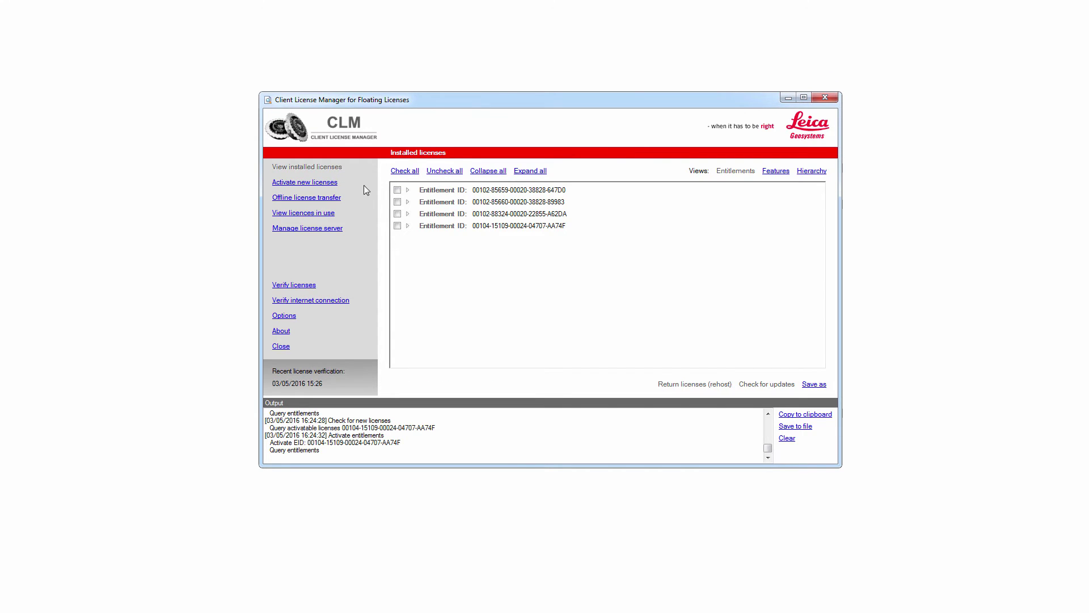
left_click(408, 226)
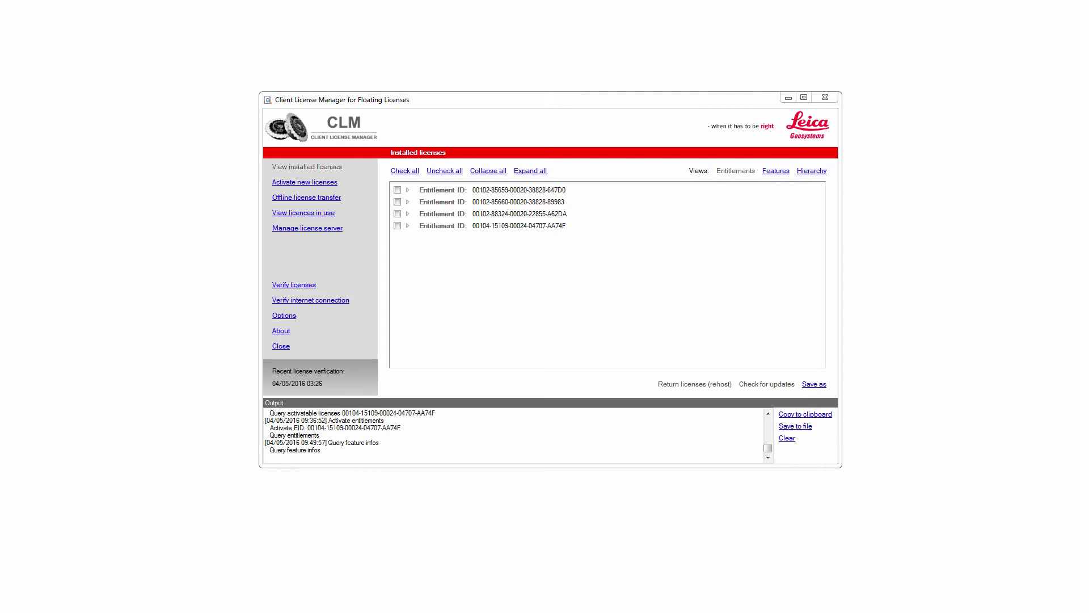
Verify licenses and activate the three new ones: Cyclone PUBLISHER Permanent and two TLS licenses
left_click(308, 287)
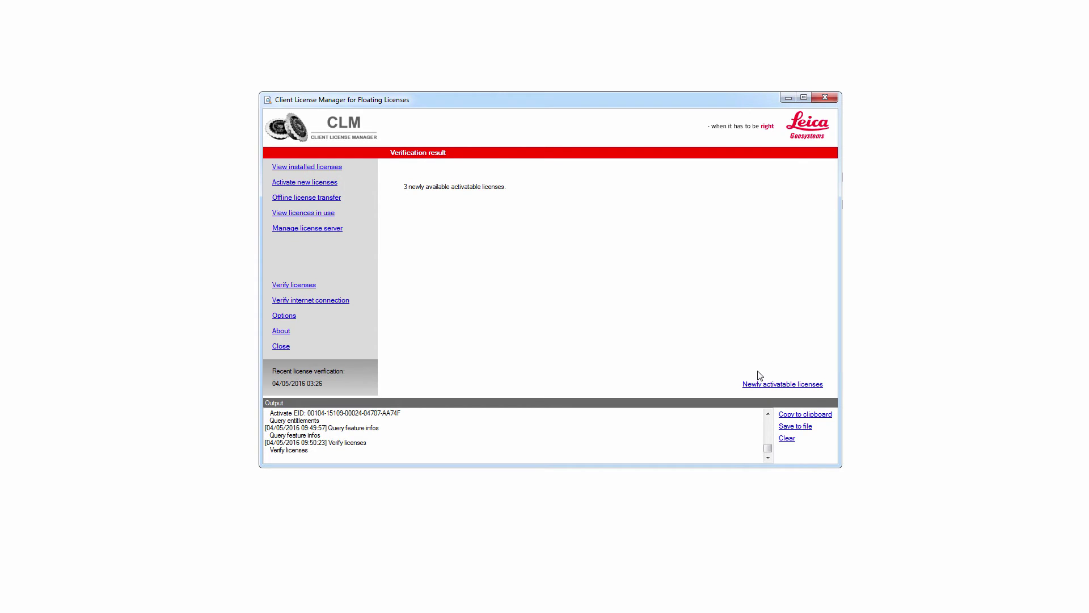
left_click(777, 386)
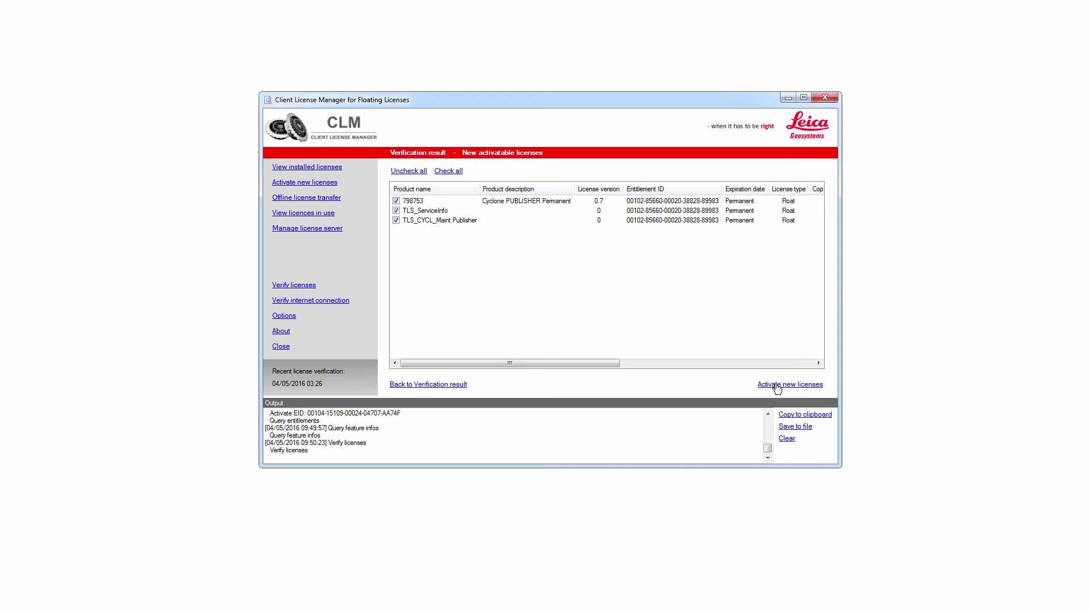
left_click(777, 386)
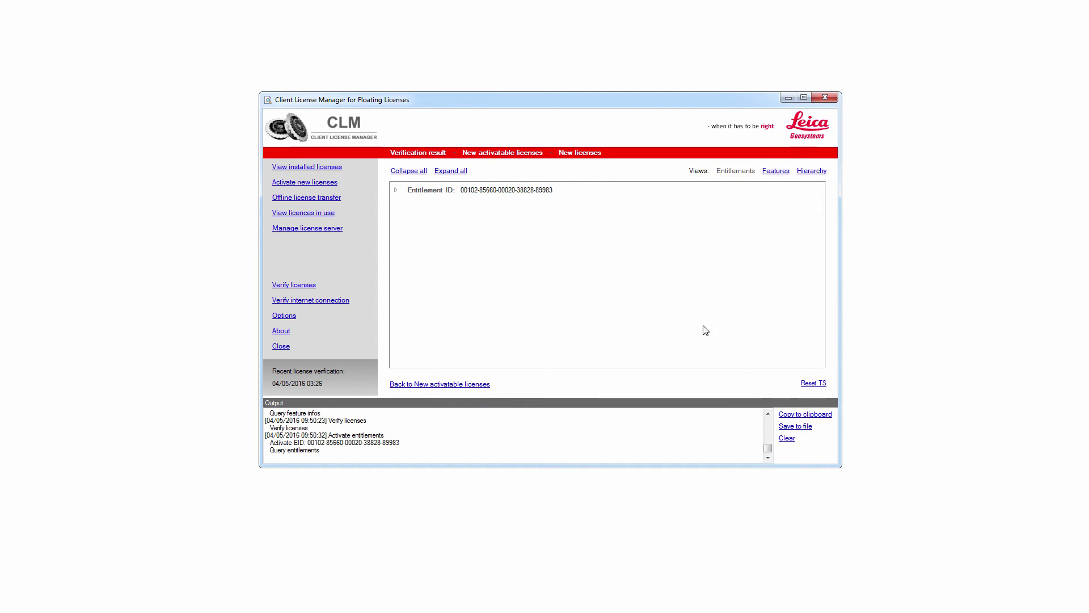
Expand the activated entitlement's products and stop the running license server
left_click(396, 192)
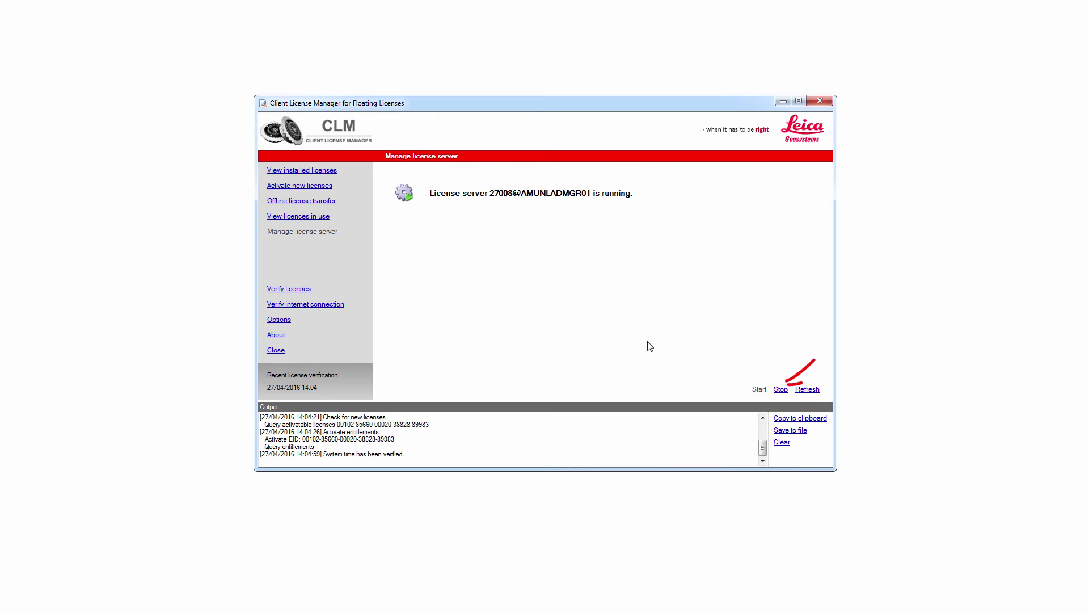
left_click(780, 390)
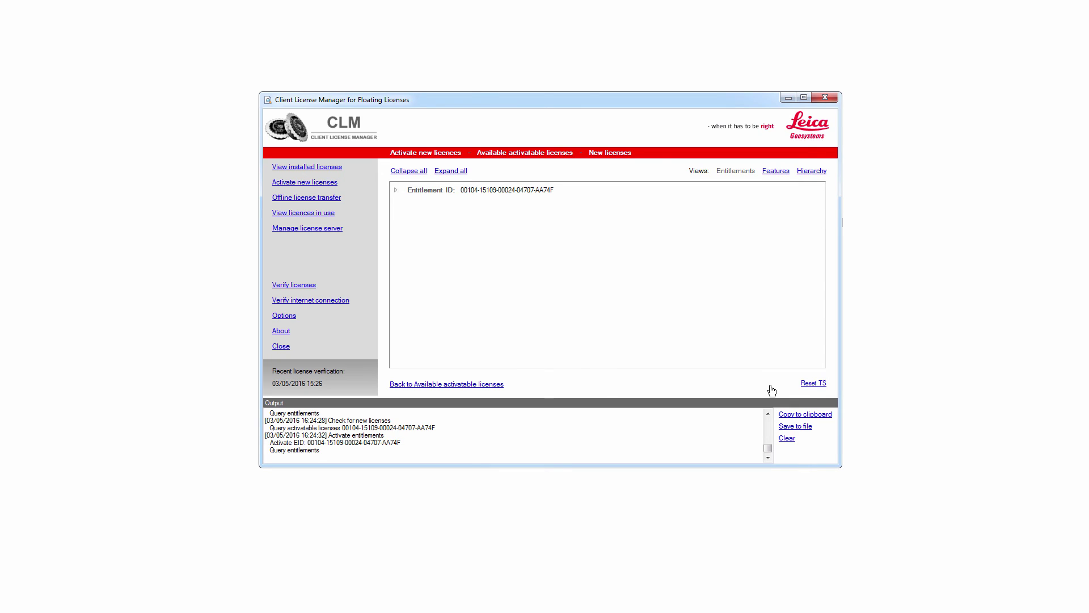
Select the CloudWorx entitlement with its three products and start returning it (rehost)
left_click(338, 168)
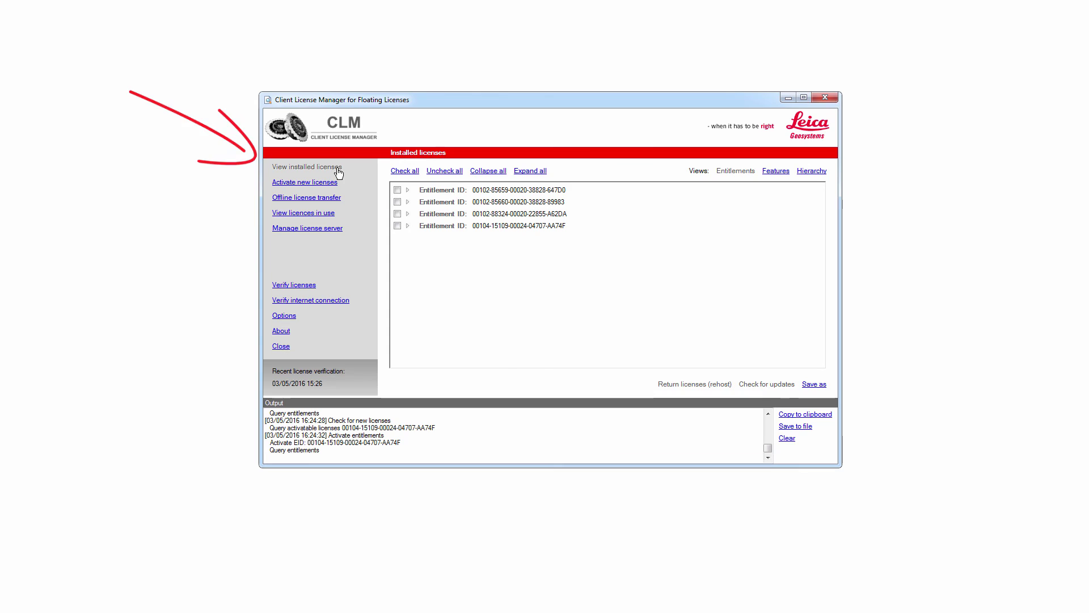
left_click(407, 226)
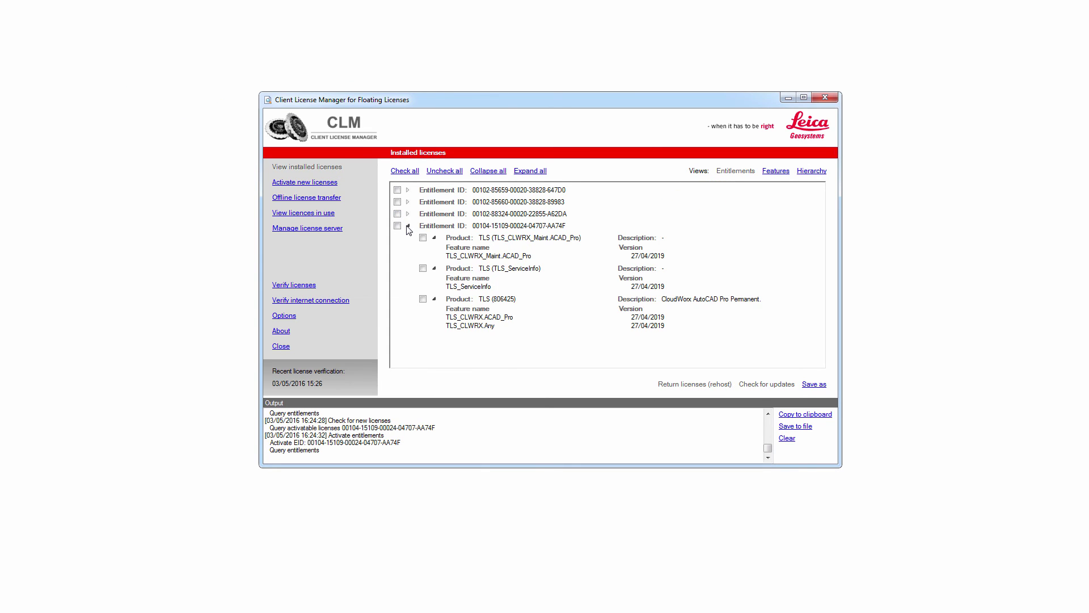
left_click(398, 226)
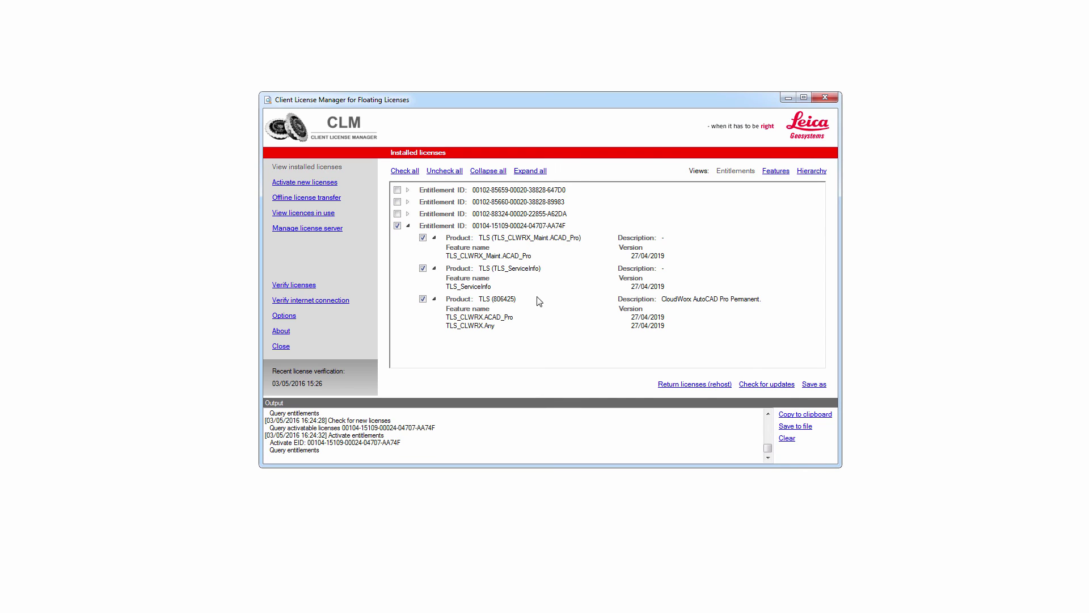
left_click(706, 386)
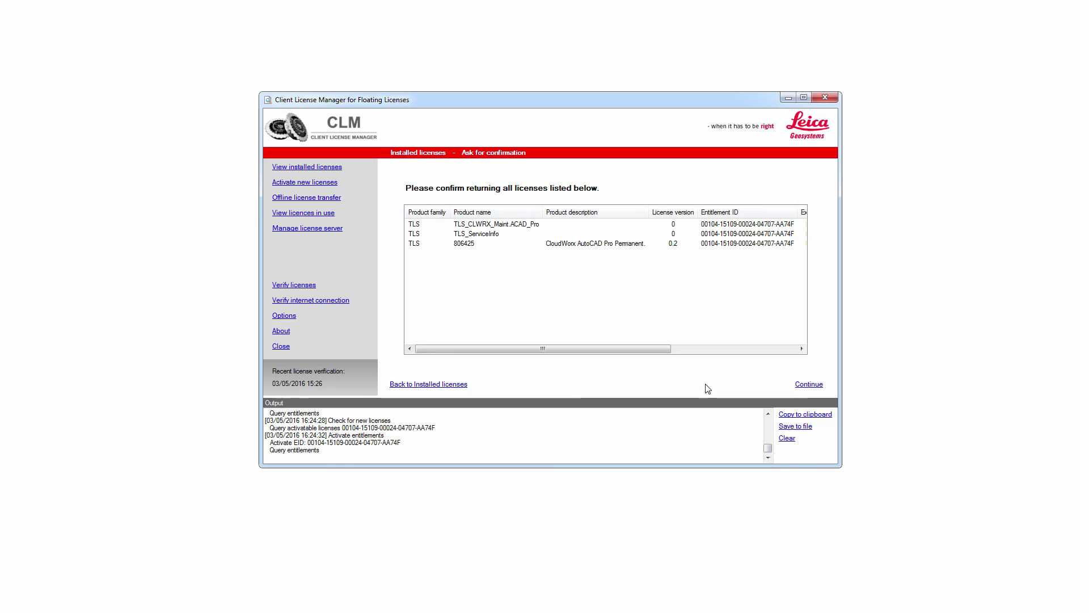
Confirm returning the selected entitlement's three licenses to complete the rehost
left_click(802, 386)
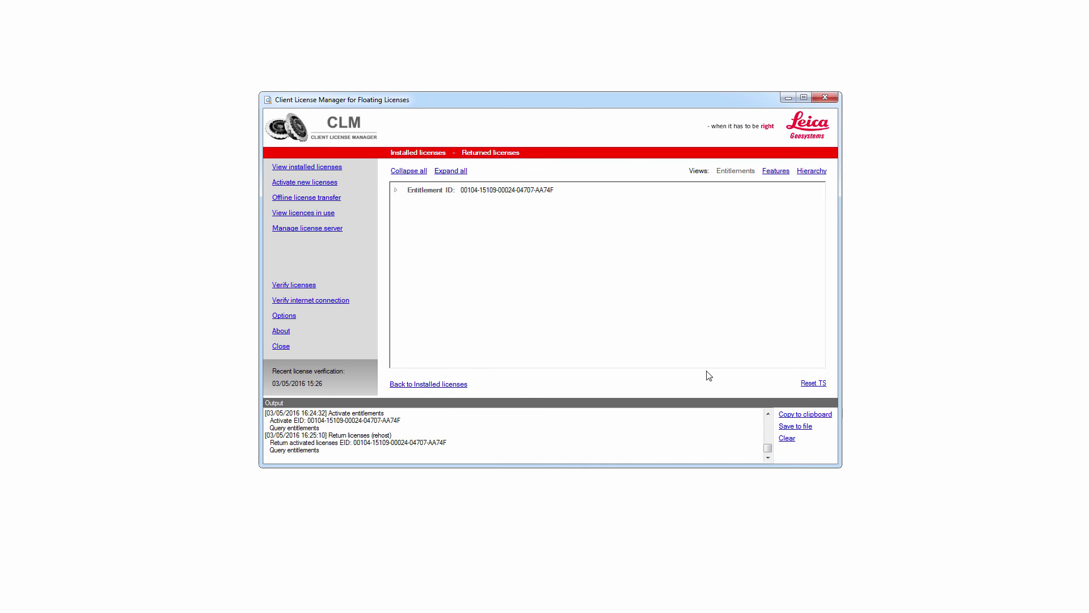
left_click(451, 385)
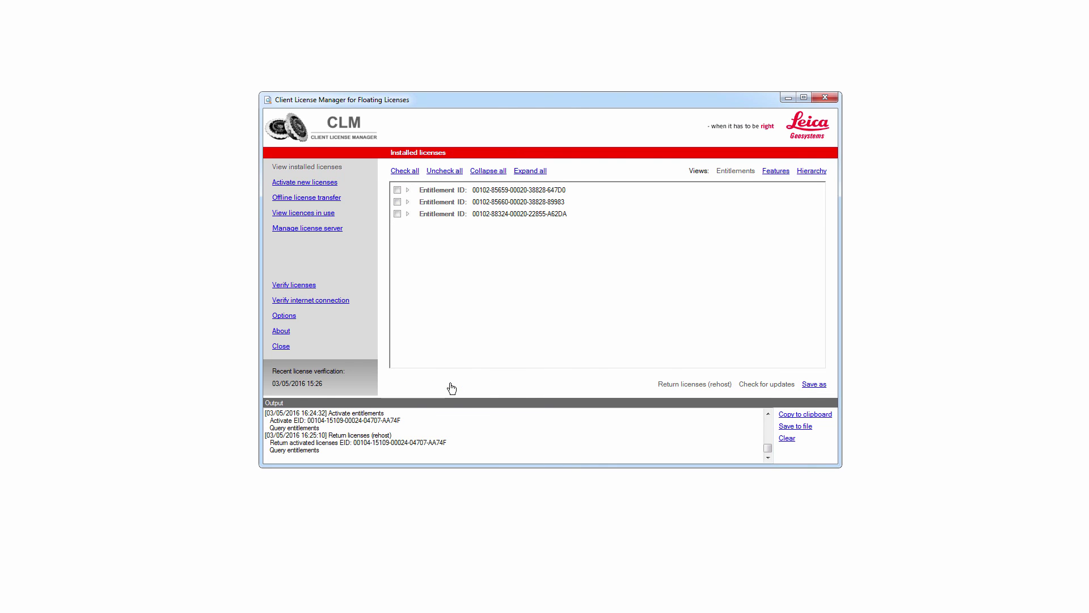